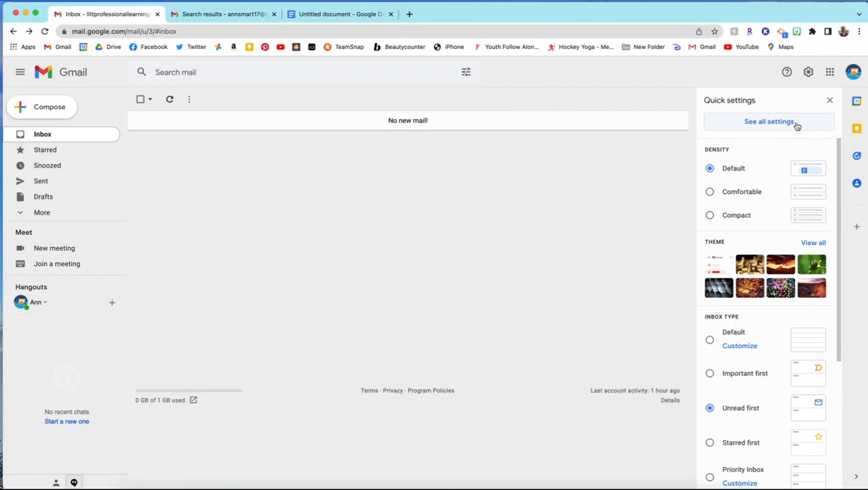
Step: Create a new email signature named School in the general mail settings
click(769, 121)
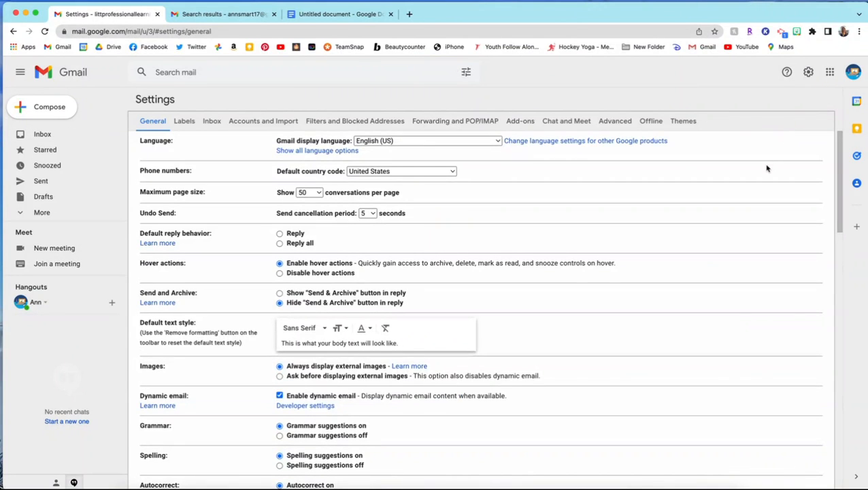
scroll(766, 168, down, 10)
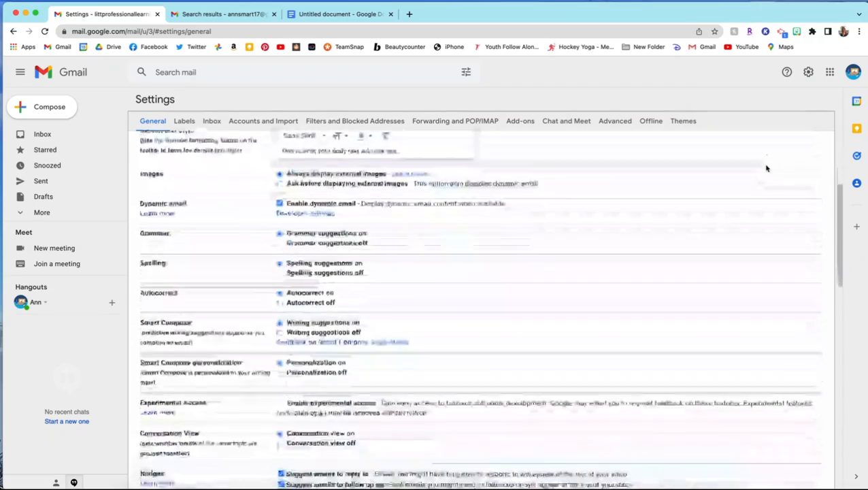
scroll(703, 159, down, 10)
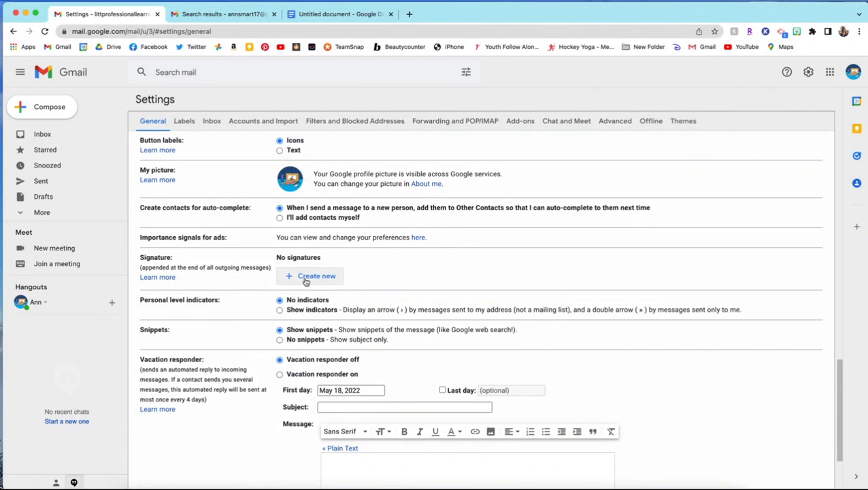
click(306, 281)
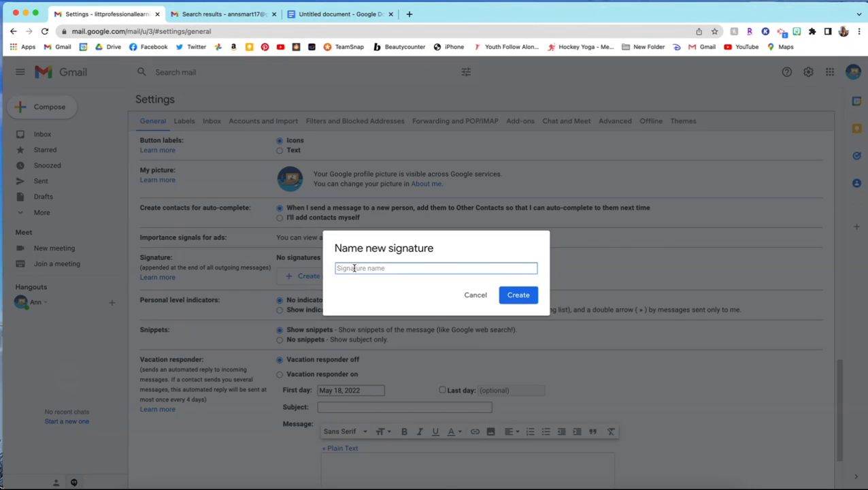
text(School)
click(517, 296)
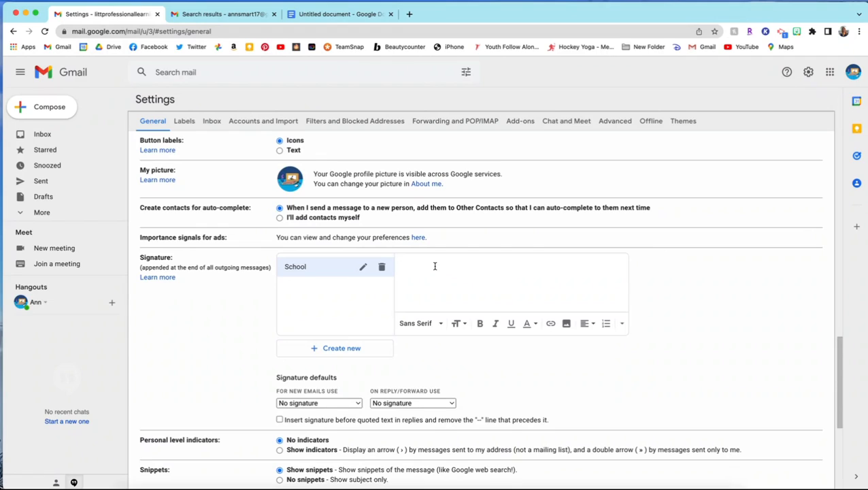
Step: Enter the sender's full name in the School signature, with Classroom Calendar on the line below
text(Ann)
text( Smart)
text(Clas)
text(srom)
key(BackSpace)
text(om Calendar)
Step: Look at the link options for the Classroom Calendar text and the signature's image options, leaving both dialogs without changes
drag(460, 272, 399, 274)
click(550, 324)
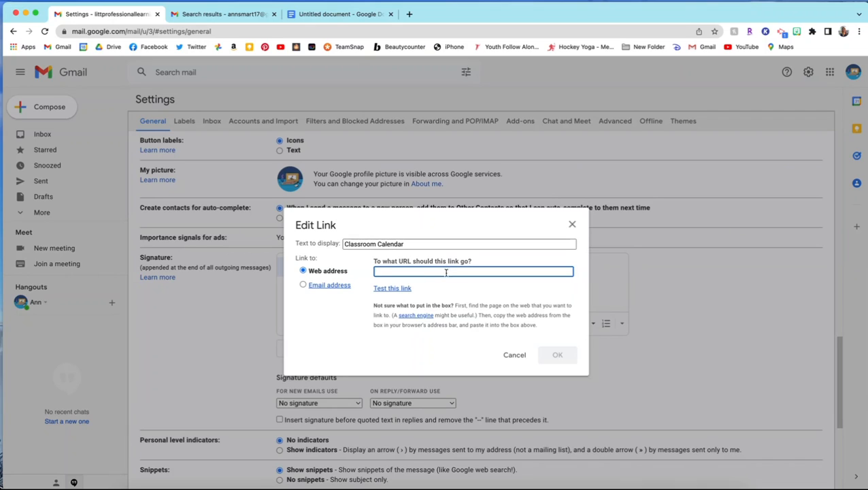
click(572, 225)
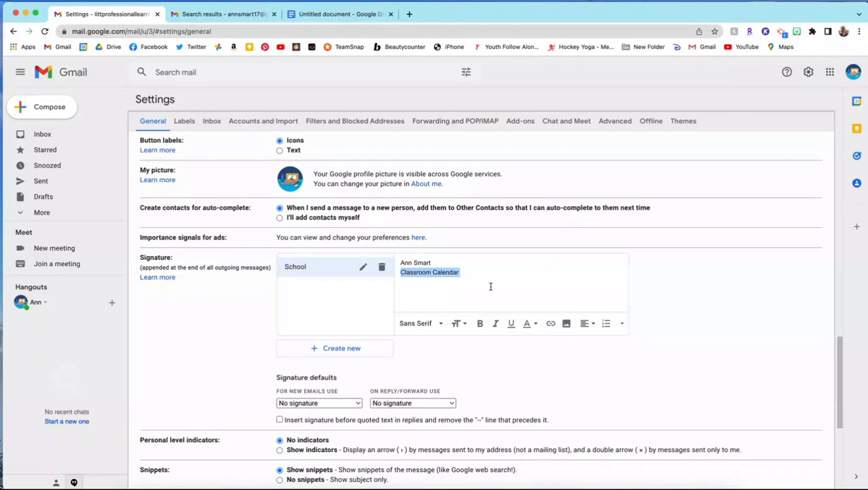
drag(459, 272, 400, 267)
click(465, 276)
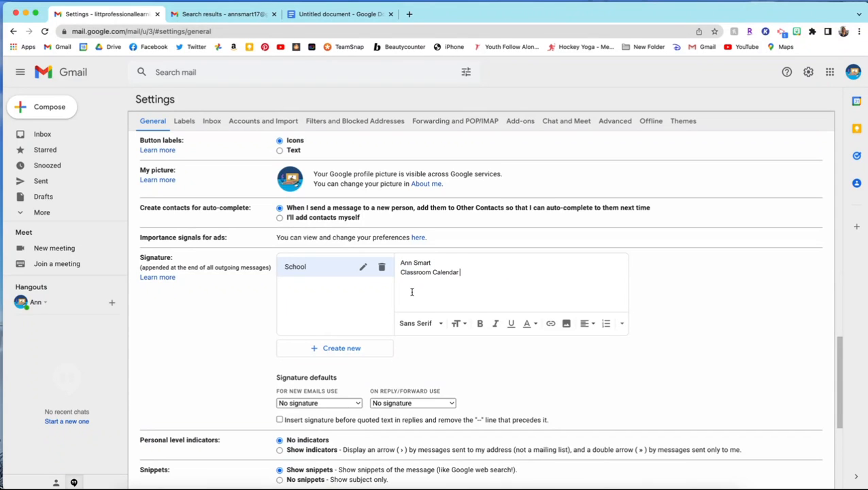
click(566, 323)
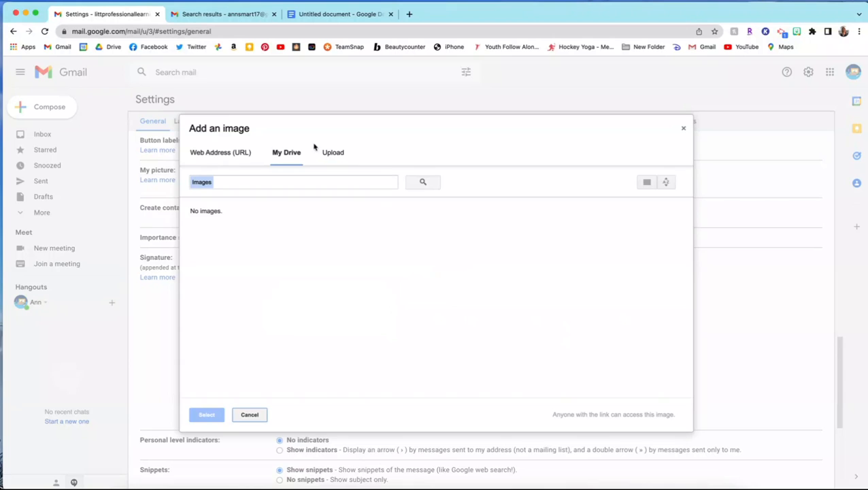
click(682, 131)
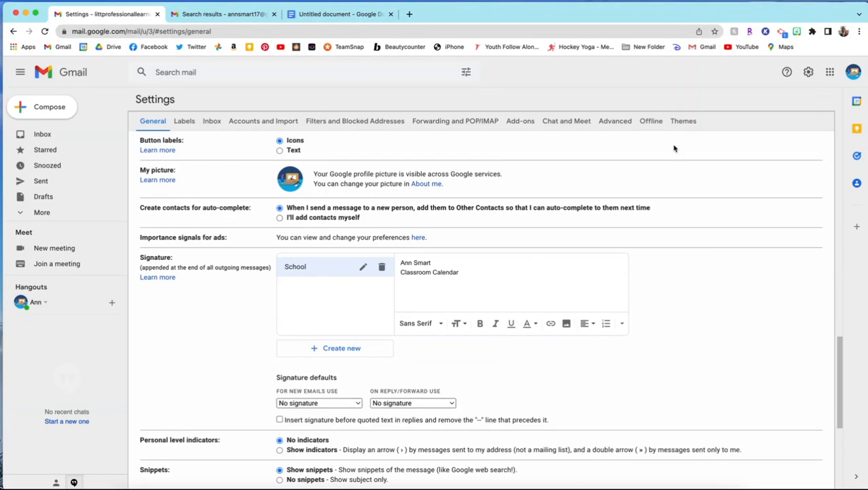
Step: Cut all the text out of the School signature
click(464, 272)
drag(464, 272, 400, 266)
key(super+x)
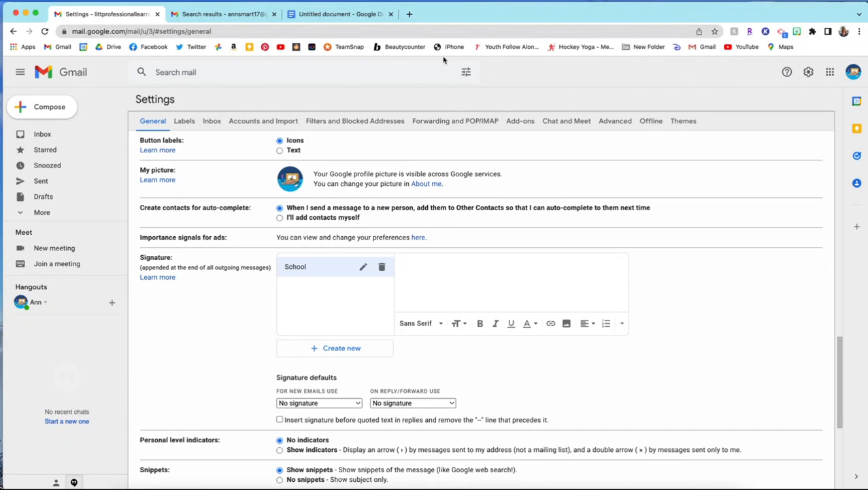
Step: Switch to the untitled Google Docs document, insert a one-row, two-column table below the signature text, and narrow its first column to about 1.5 inches
click(340, 13)
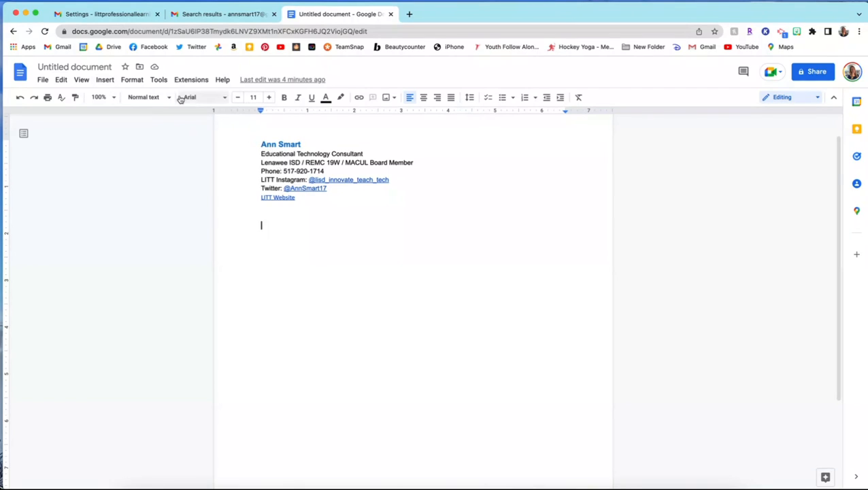
click(126, 81)
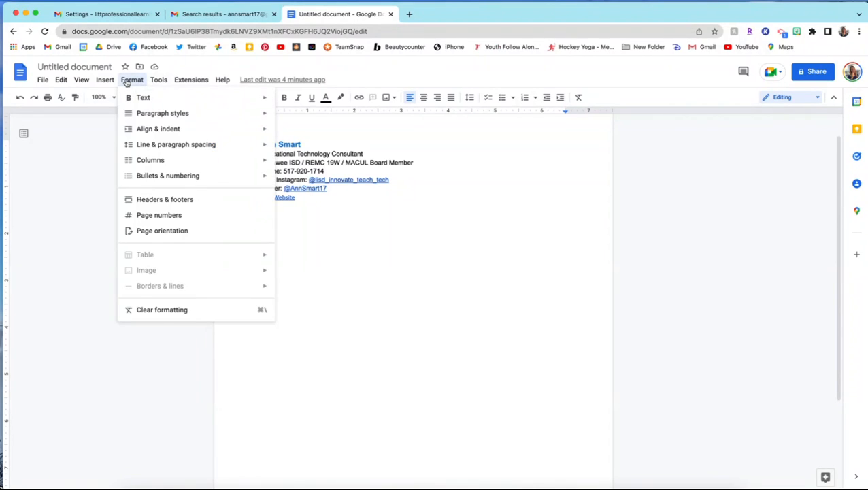
mouse_move(108, 81)
mouse_move(128, 117)
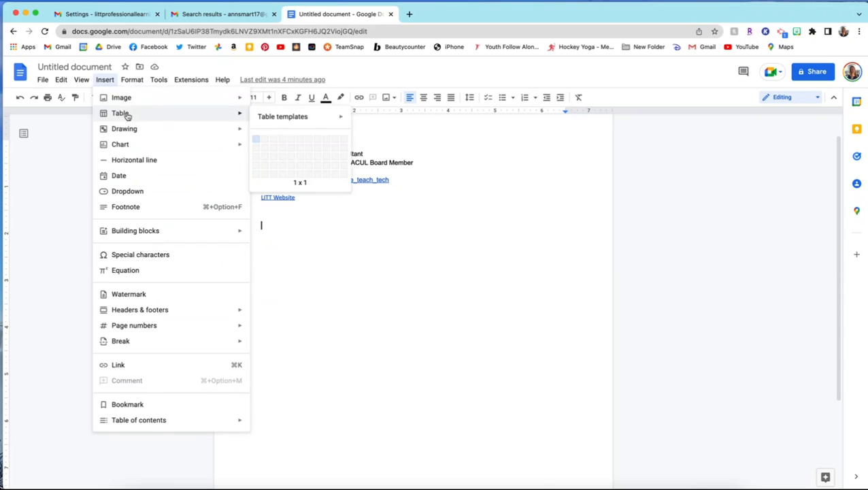
click(265, 140)
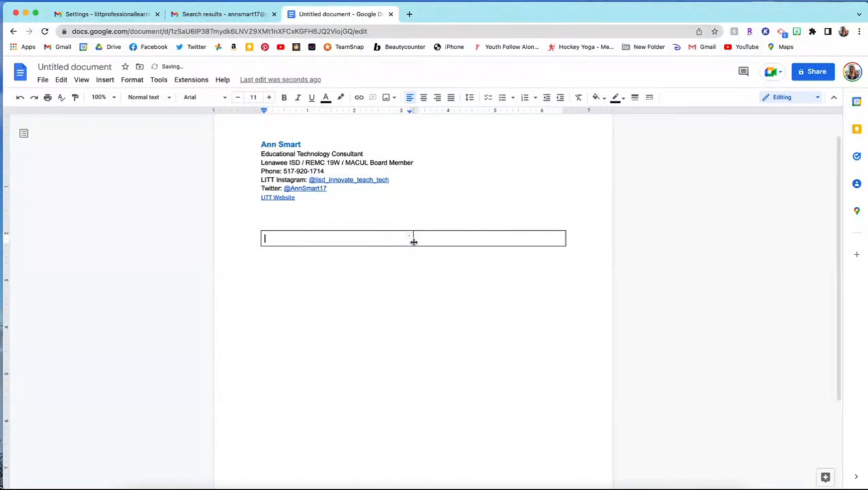
drag(412, 240, 334, 240)
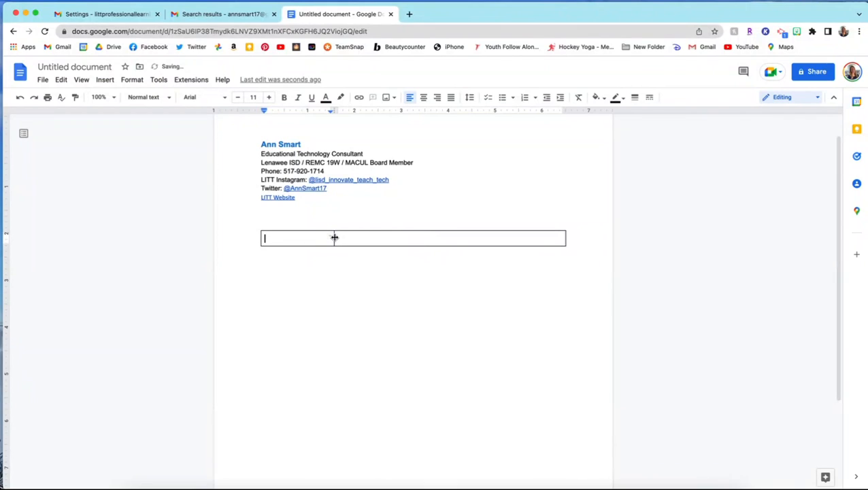
Step: Copy the whole signature text block above the table into its wide second cell, without a trailing blank line
double_click(391, 236)
click(392, 236)
drag(261, 144, 300, 198)
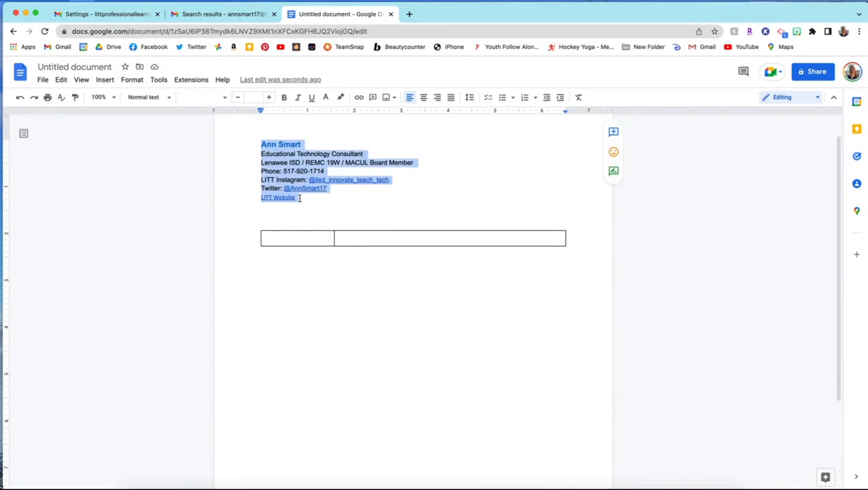
click(348, 235)
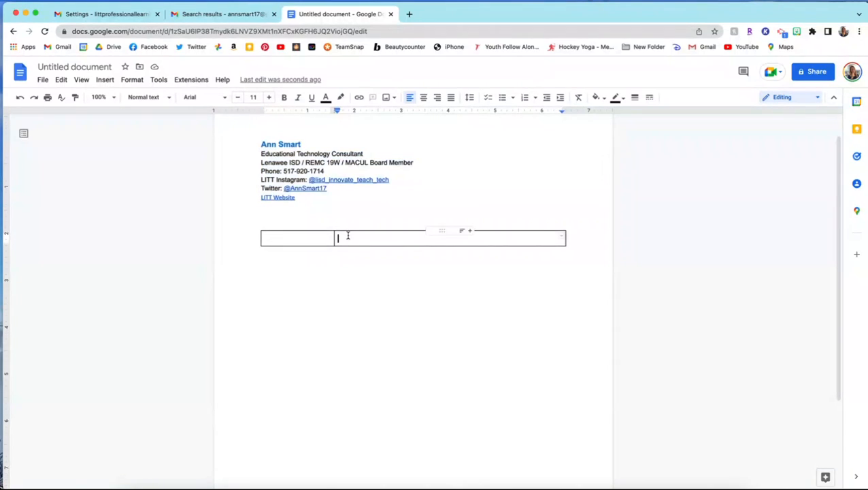
key(super+v)
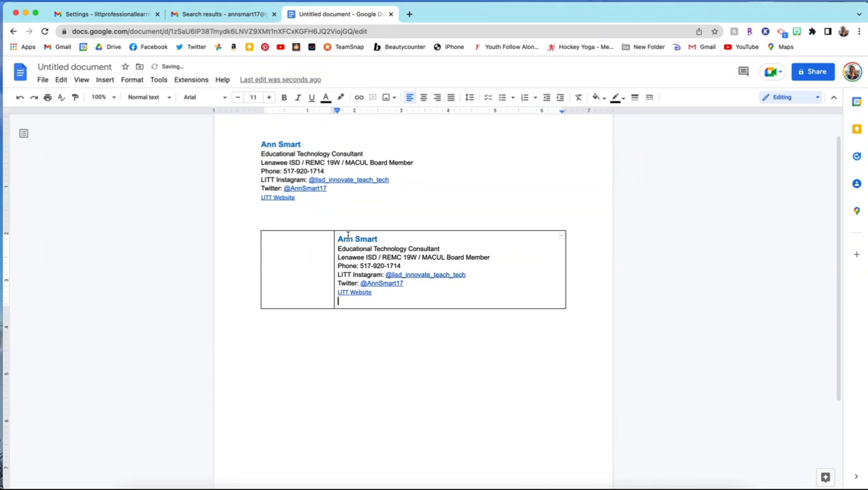
key(BackSpace)
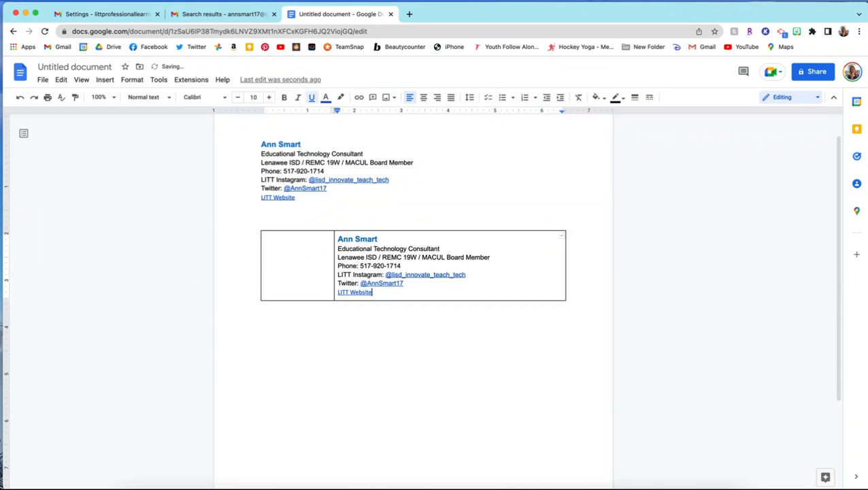
Step: Copy the recent "hi" Bitmoji image and paste it into the table's narrow first cell
click(302, 259)
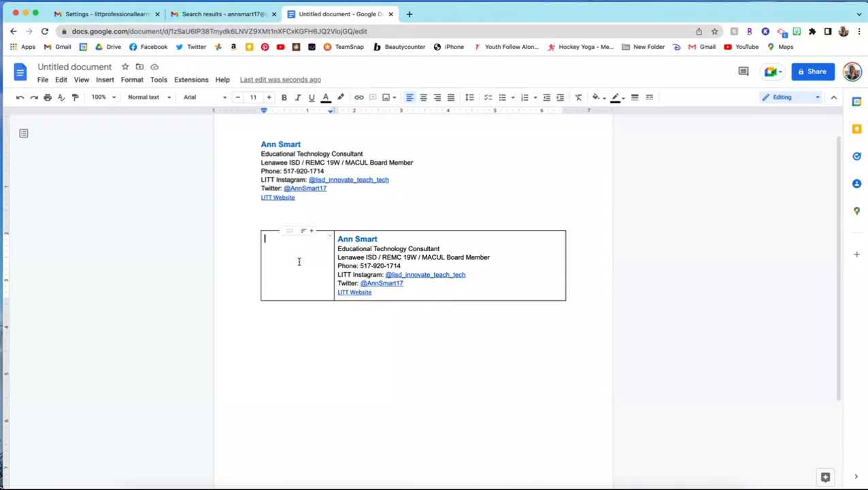
click(795, 34)
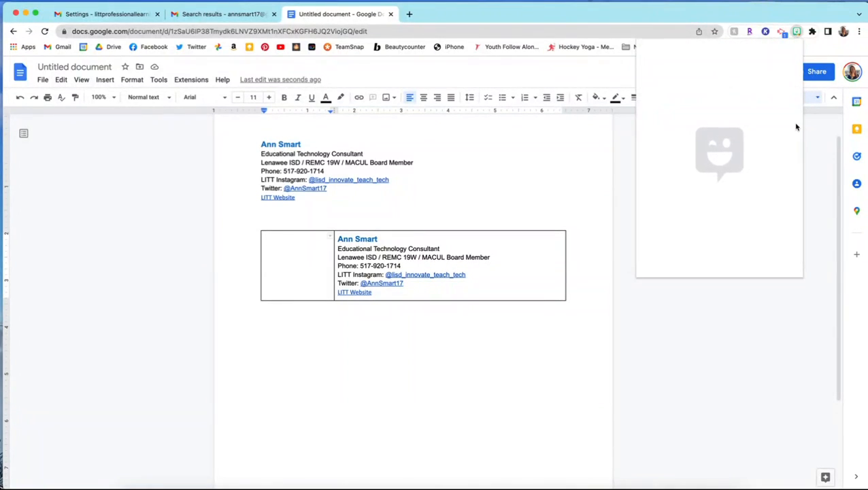
right_click(660, 112)
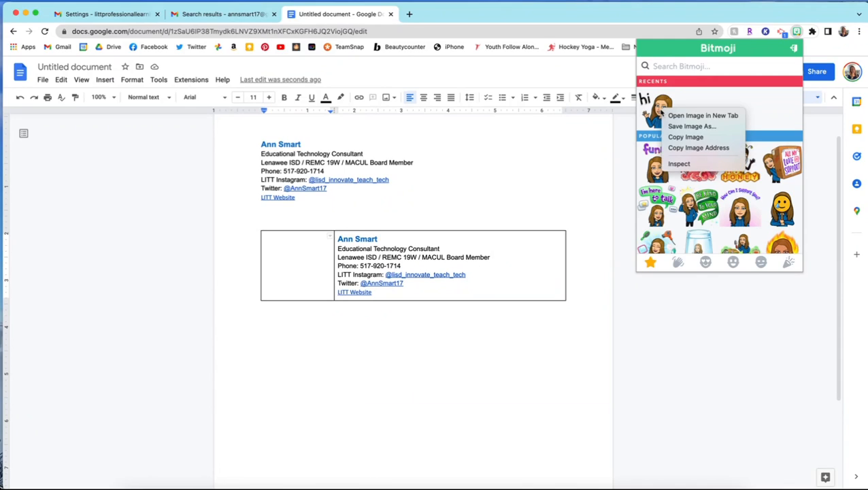
click(693, 138)
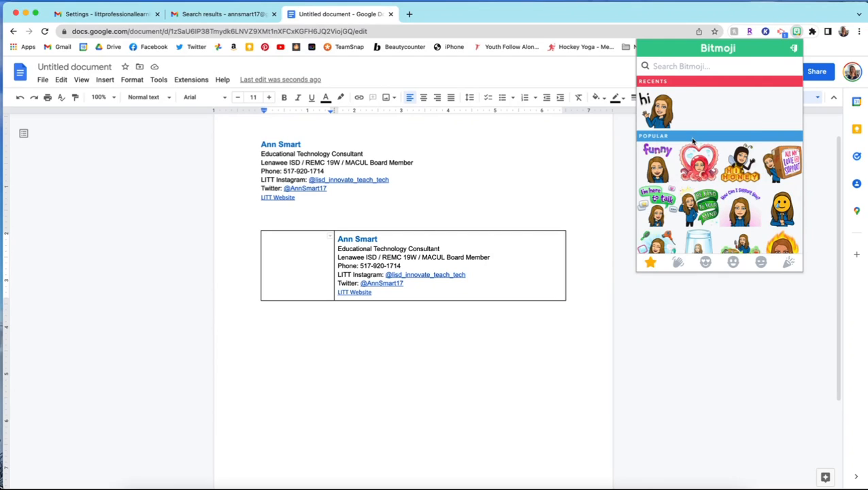
right_click(302, 270)
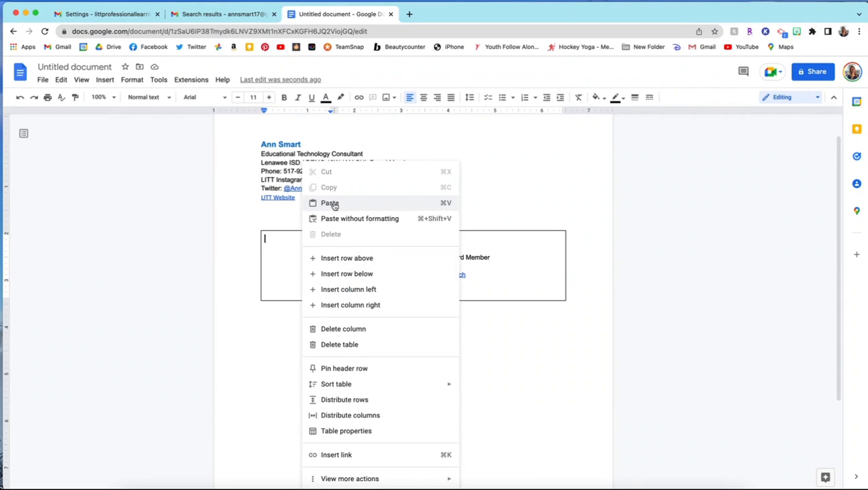
click(331, 202)
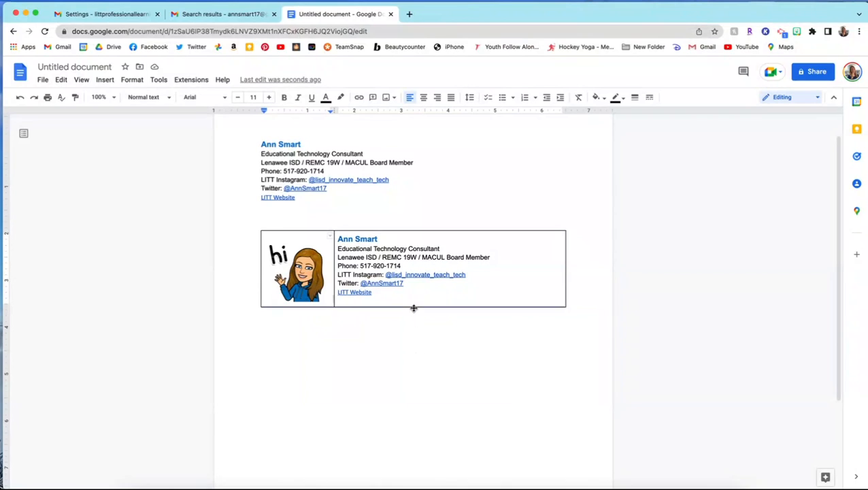
Step: Set the bottom, outer right and top borders of the table's text cell to 0 pt
click(413, 306)
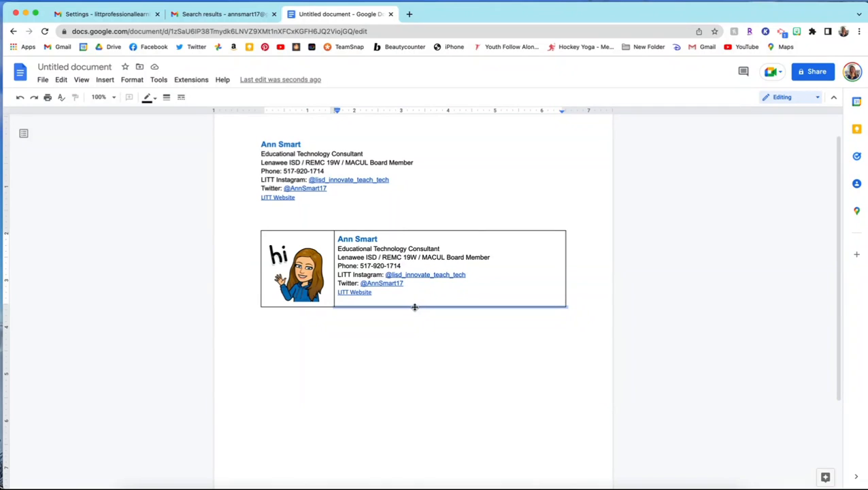
click(166, 97)
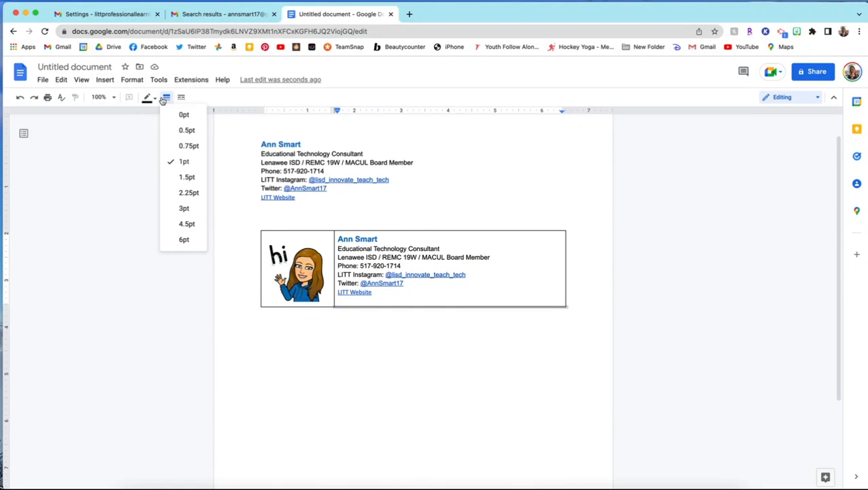
click(185, 120)
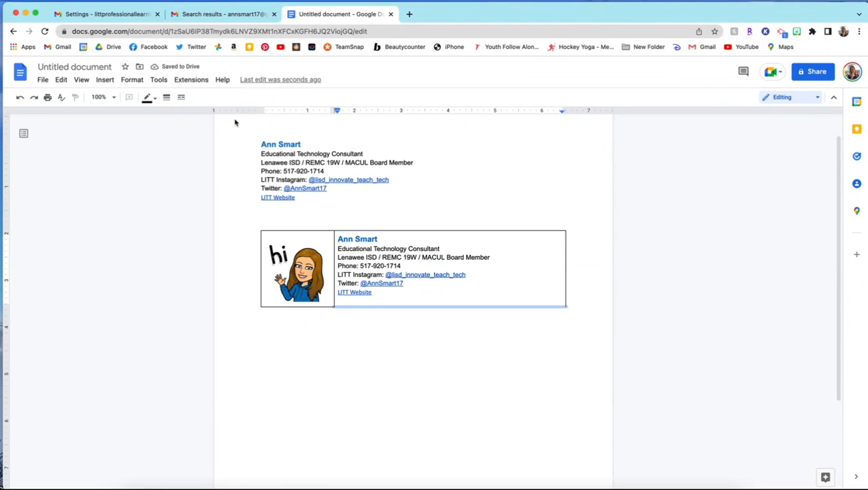
click(565, 245)
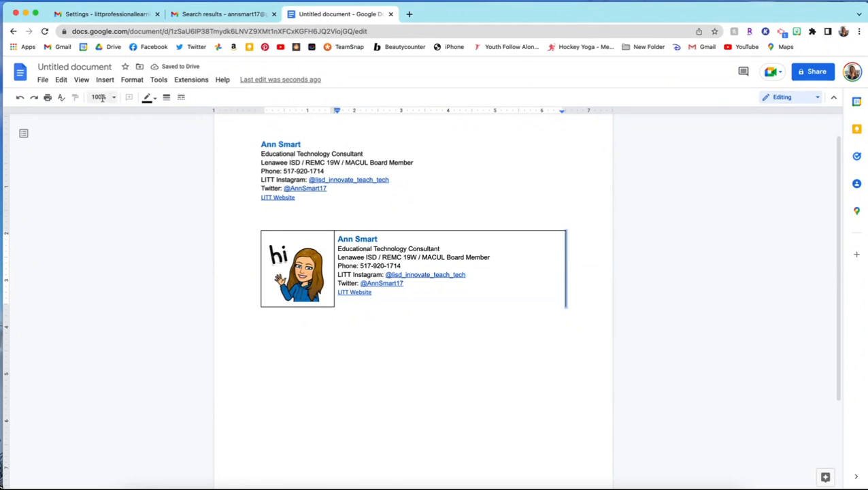
click(147, 98)
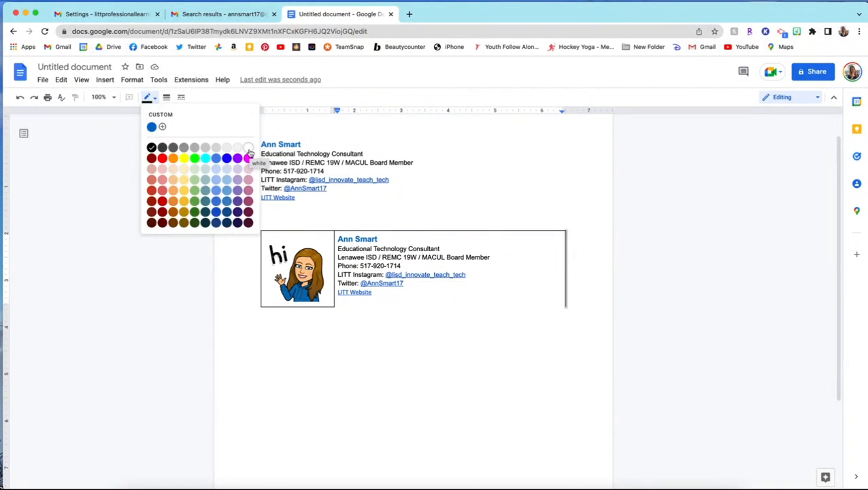
click(166, 98)
click(185, 117)
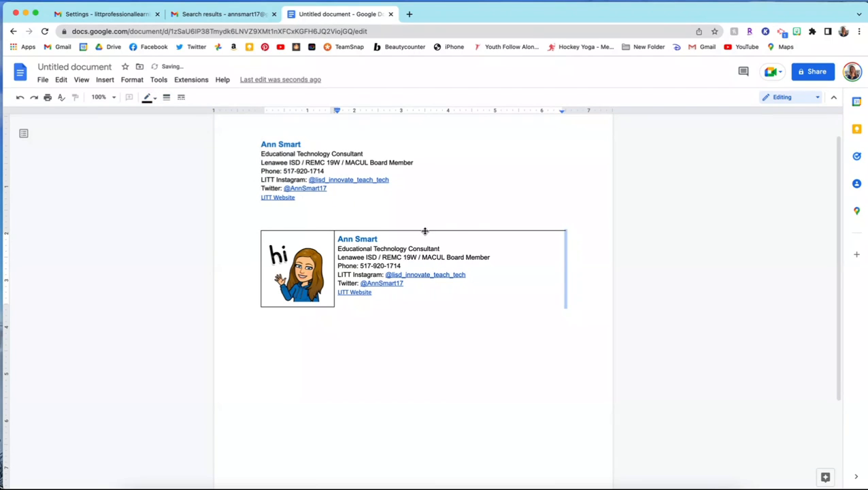
click(420, 230)
click(166, 98)
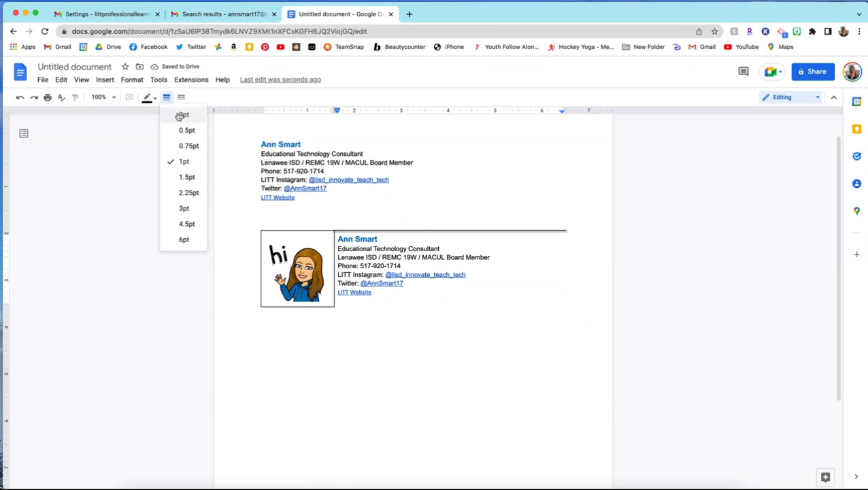
click(182, 117)
Step: Set the top and outer left borders of the table's Bitmoji cell to 0 pt
click(303, 231)
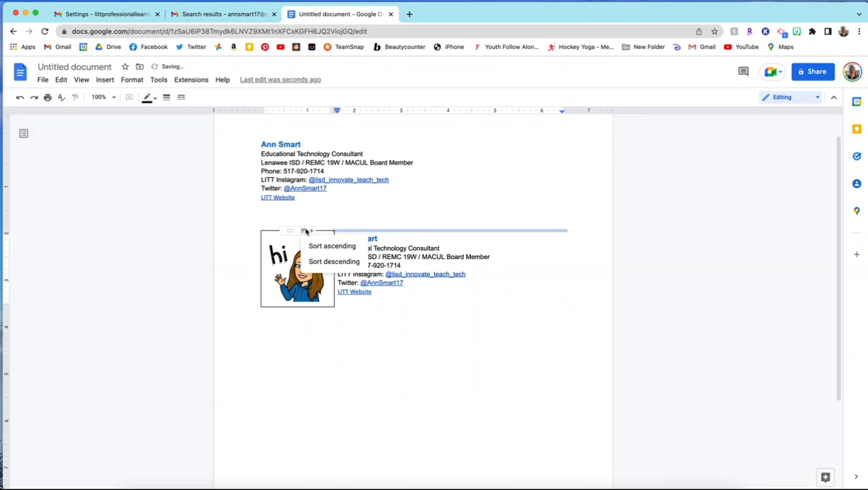
click(268, 231)
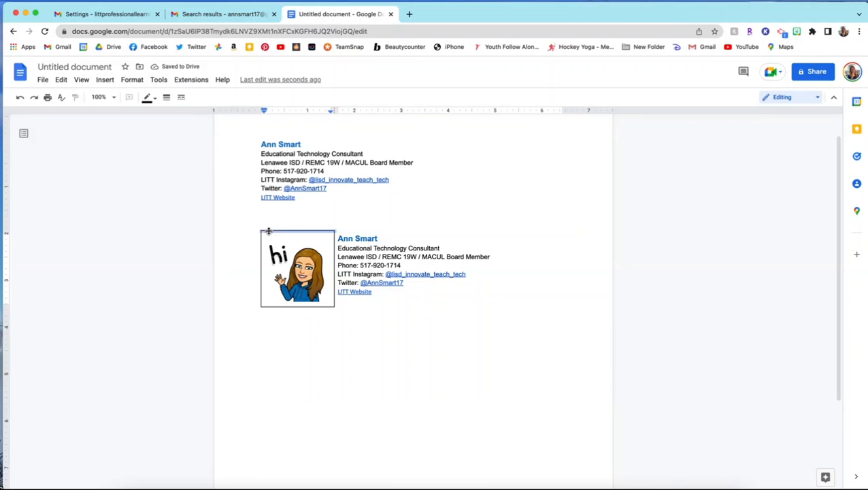
click(166, 97)
click(193, 120)
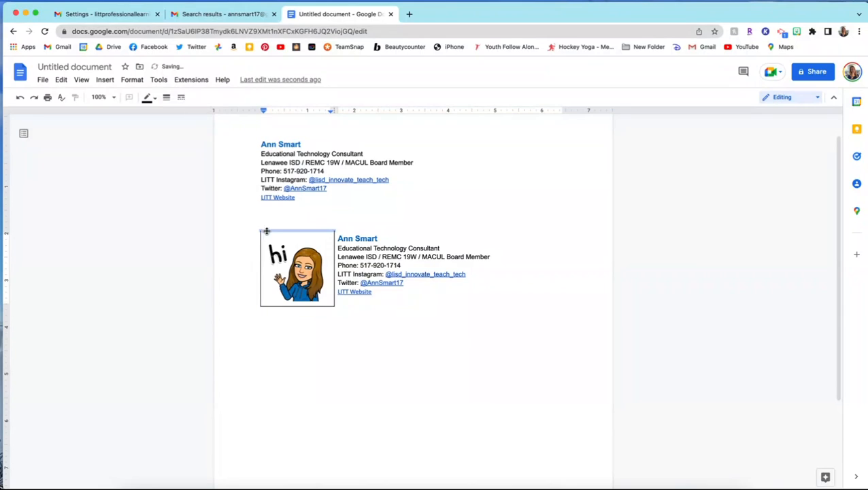
click(260, 238)
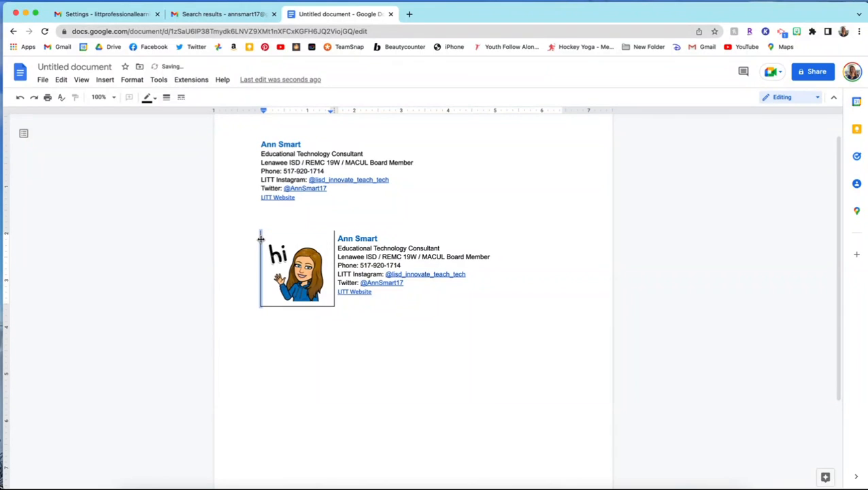
click(166, 98)
click(180, 119)
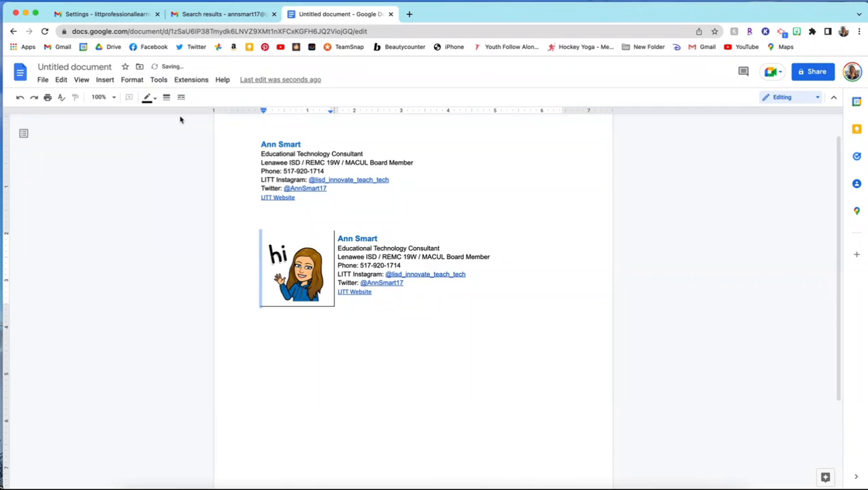
Step: Set the divider between the two table cells and the Bitmoji cell's bottom border to 0 pt
click(334, 238)
click(166, 97)
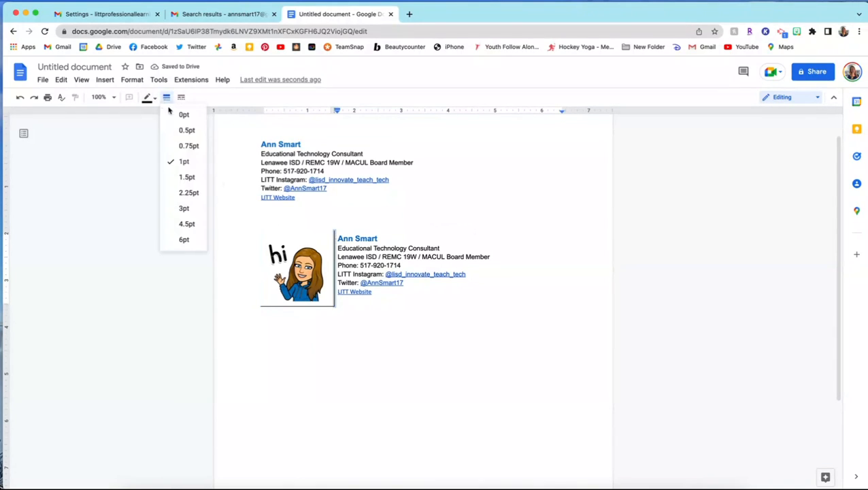
click(181, 119)
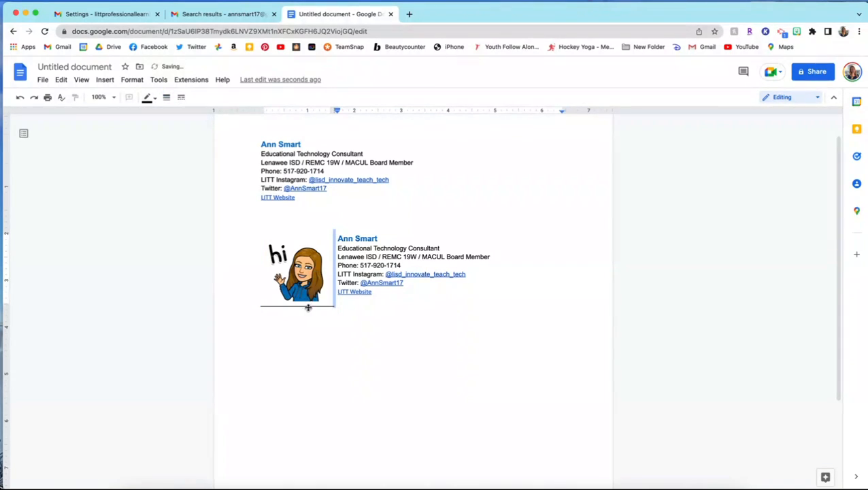
click(308, 307)
click(166, 98)
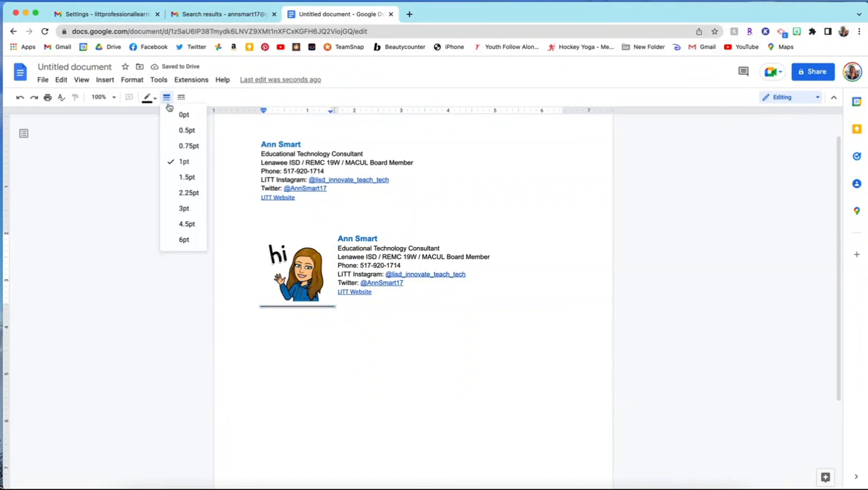
click(172, 117)
click(381, 340)
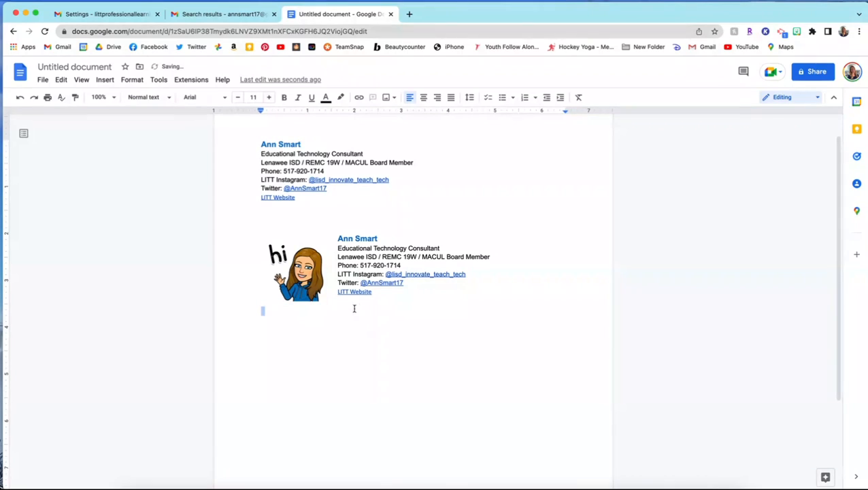
Step: Add an empty line below the LITT Website link in the text cell, and copy both table cells
click(354, 299)
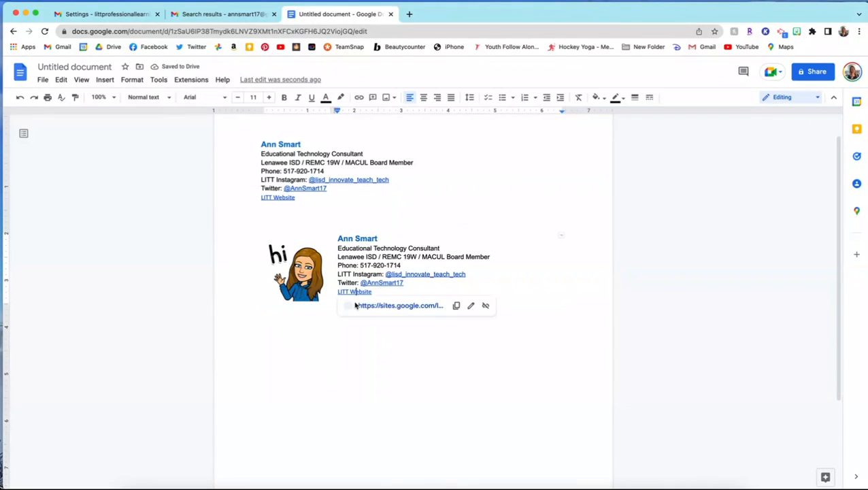
drag(392, 286, 353, 297)
click(353, 298)
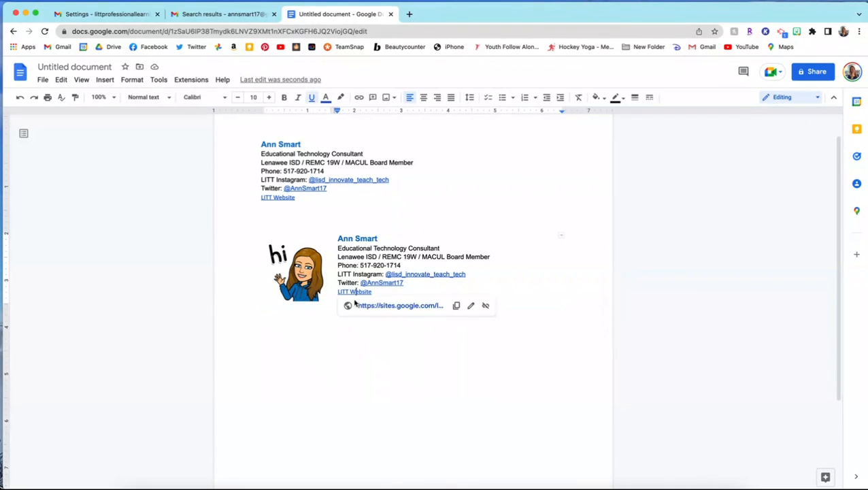
double_click(391, 293)
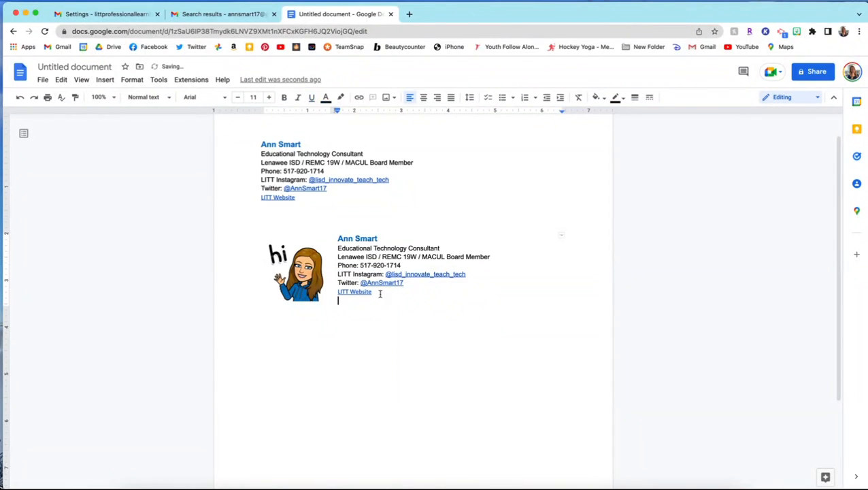
drag(345, 300, 315, 273)
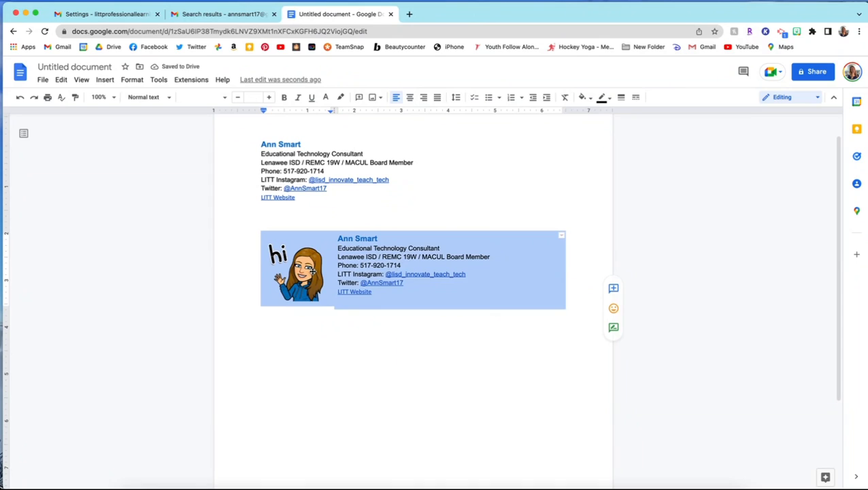
right_click(526, 239)
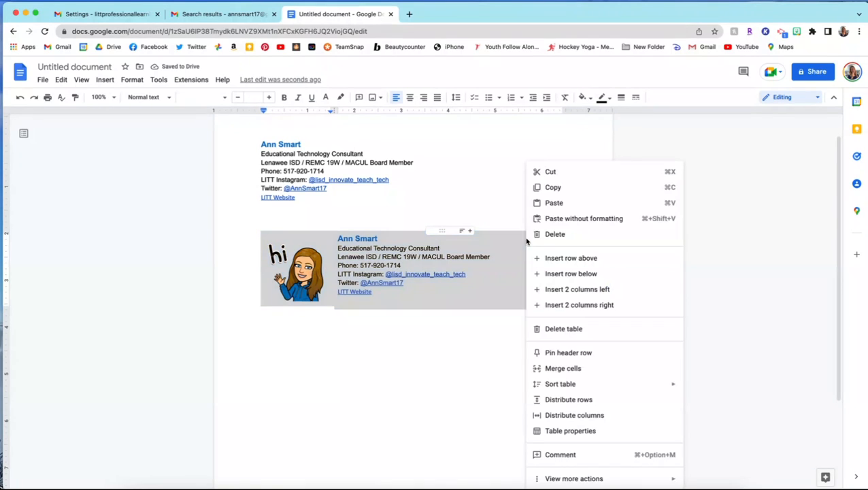
click(548, 191)
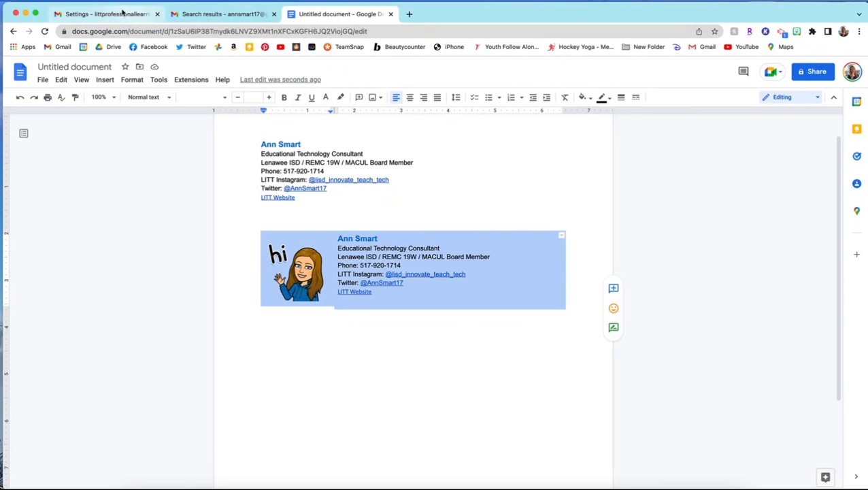
Step: Switch to the Gmail settings and paste the copied table into the School signature, checking it from its first line
click(119, 15)
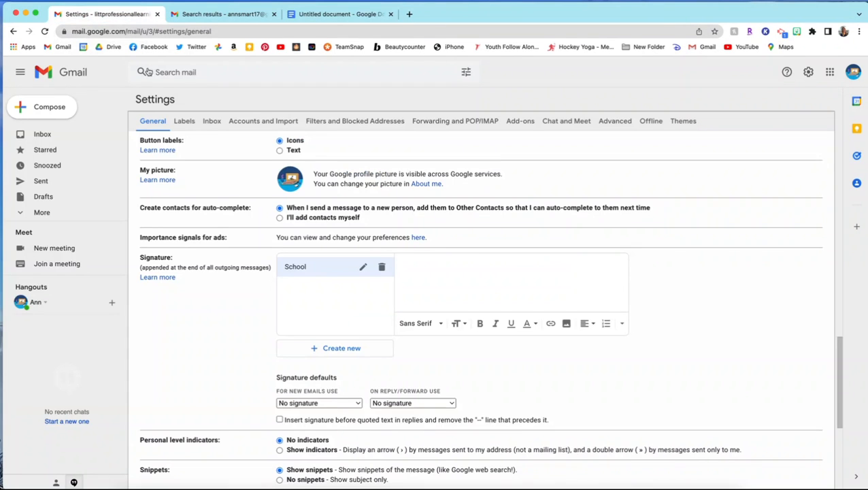
right_click(445, 264)
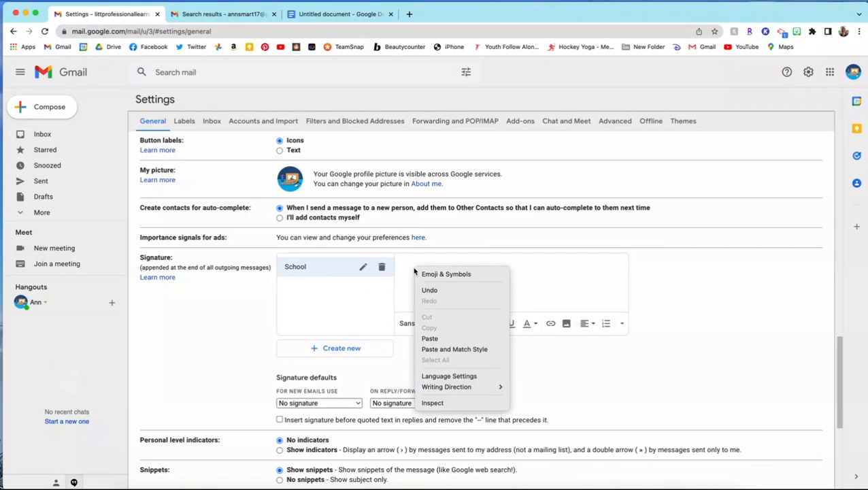
click(443, 338)
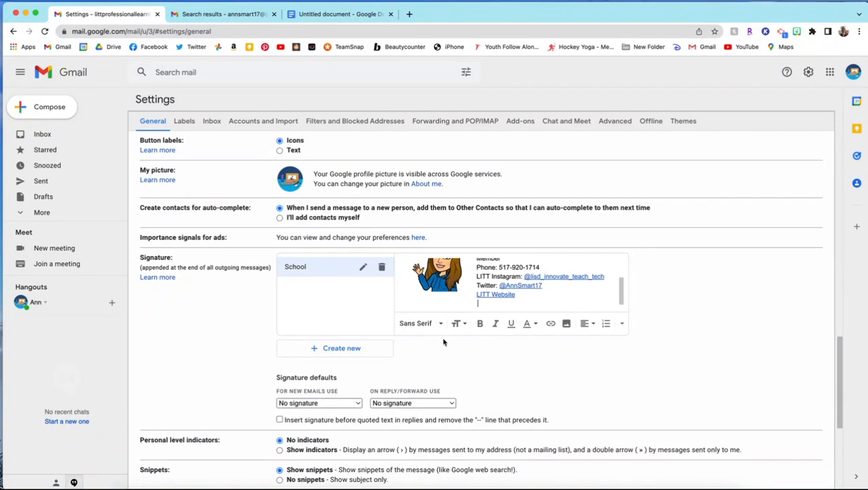
mouse_move(620, 291)
mouse_down()
mouse_move(620, 268)
mouse_move(621, 308)
mouse_move(622, 288)
mouse_up()
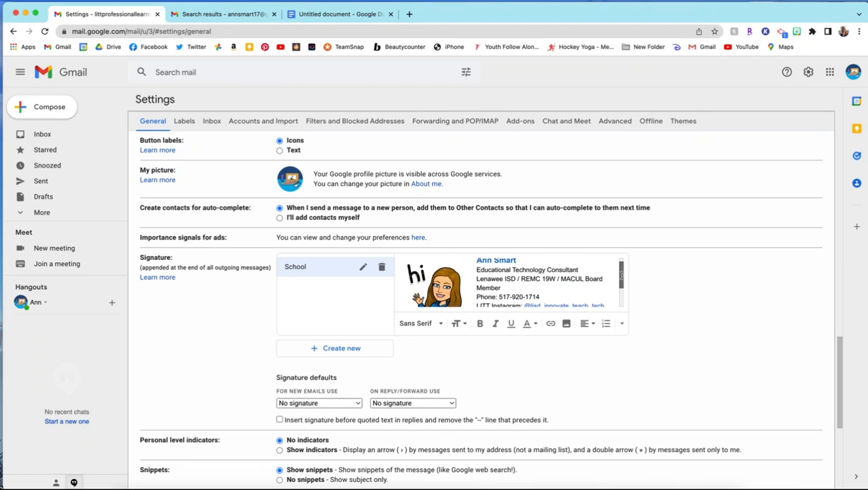
Step: Set the signature defaults to School for new emails and No signature for replies and forwards
click(357, 403)
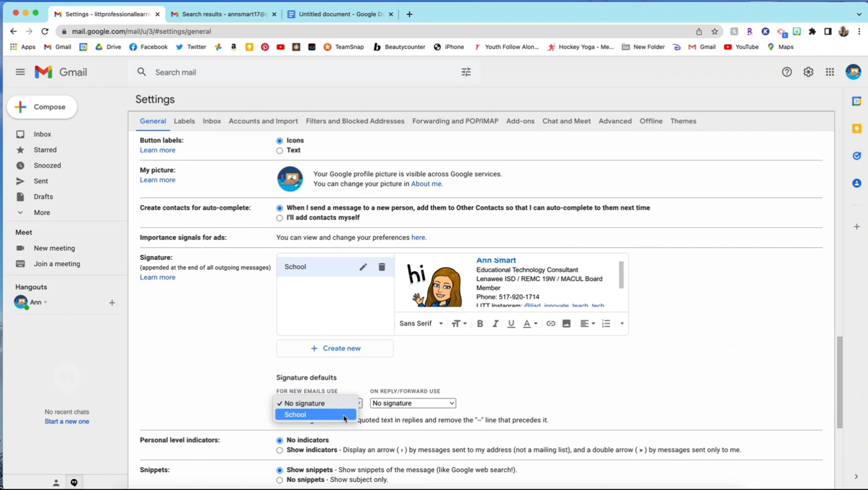
click(302, 416)
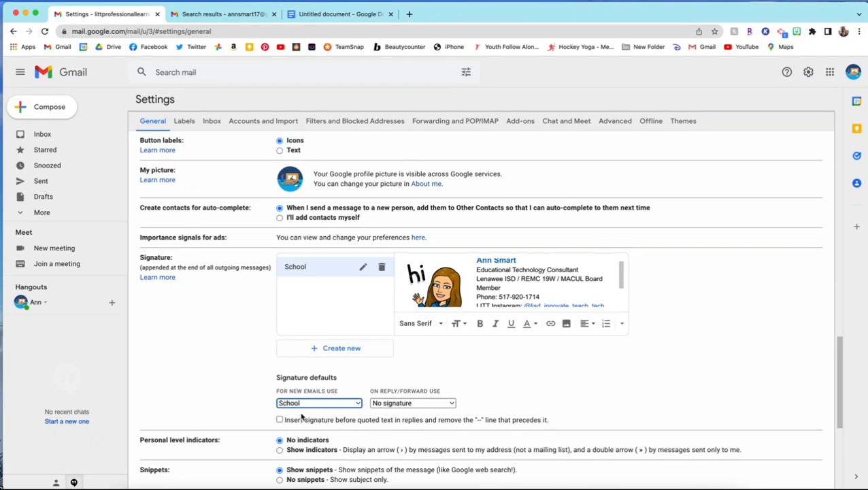
click(450, 404)
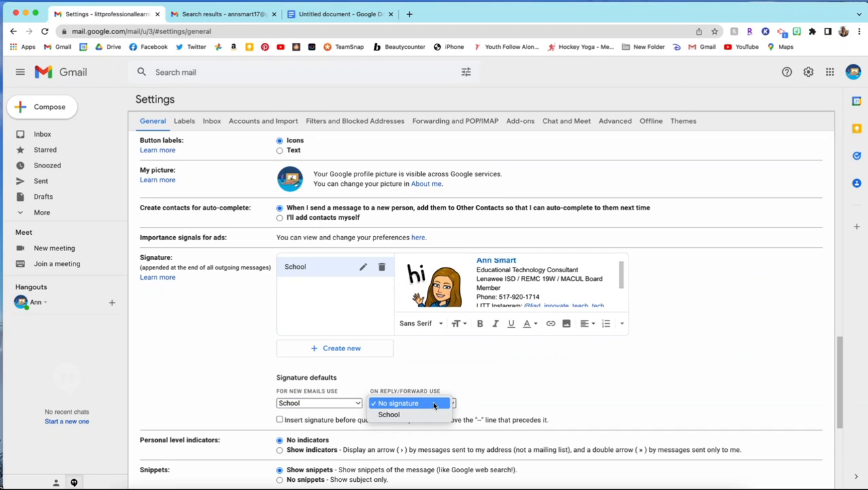
click(434, 406)
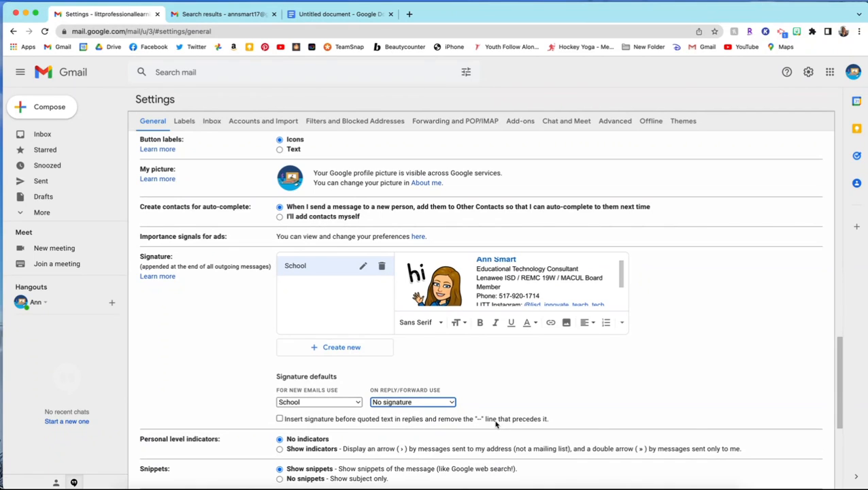
Step: Save the settings changes and start a new email message to check the signature
scroll(495, 424, down, 4)
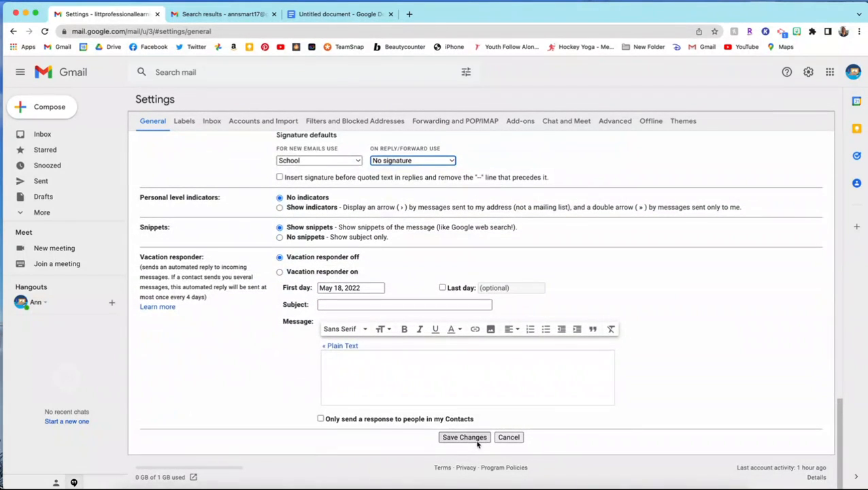
click(464, 437)
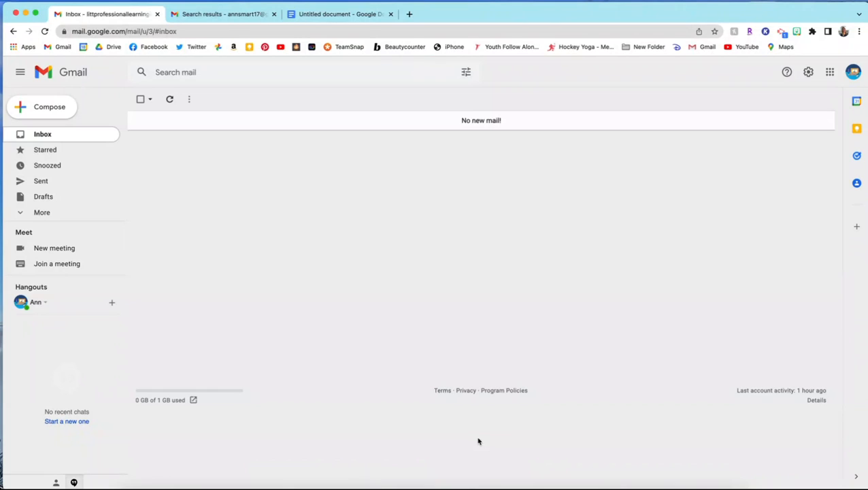
click(42, 112)
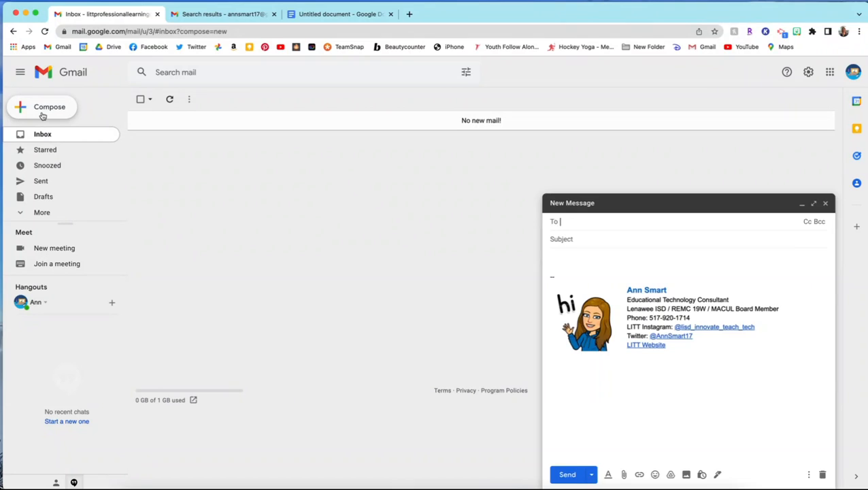